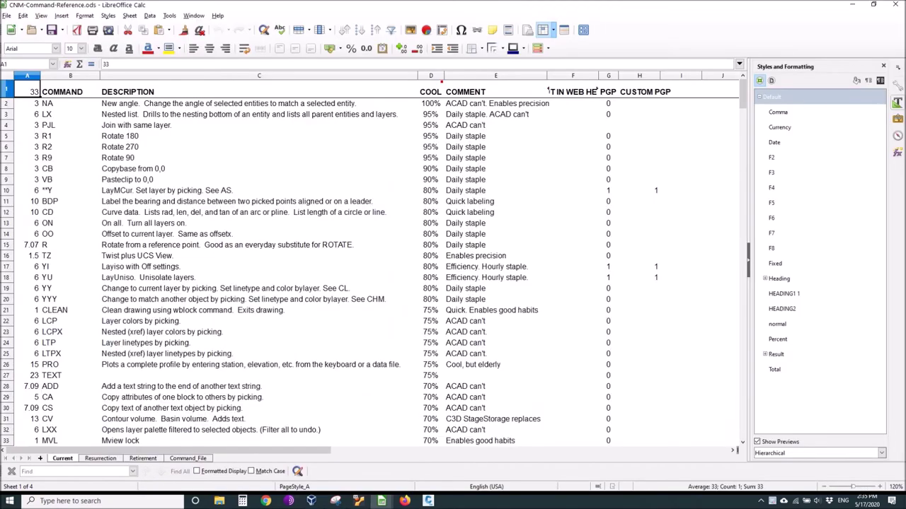
- Select the whole command table, cells A1 to H359
{"action": "key", "text": "ctrl+shift+Down"}
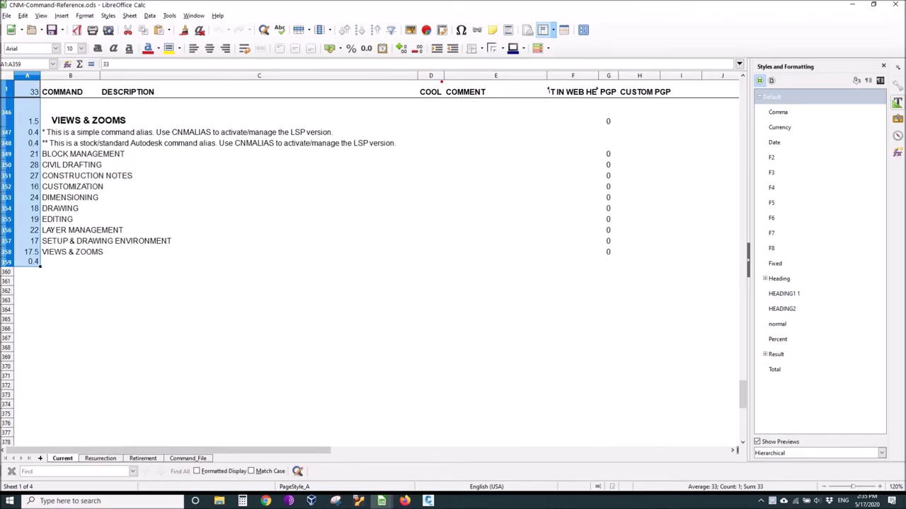
{"action": "key", "text": "shift+Right"}
{"action": "key", "text": "shift+Right"}
{"action": "key", "text": "shift+Right"}
{"action": "key", "text": "shift+Right"}
{"action": "key", "text": "shift+Right"}
{"action": "key", "text": "shift+Right"}
{"action": "key", "text": "shift+Right"}
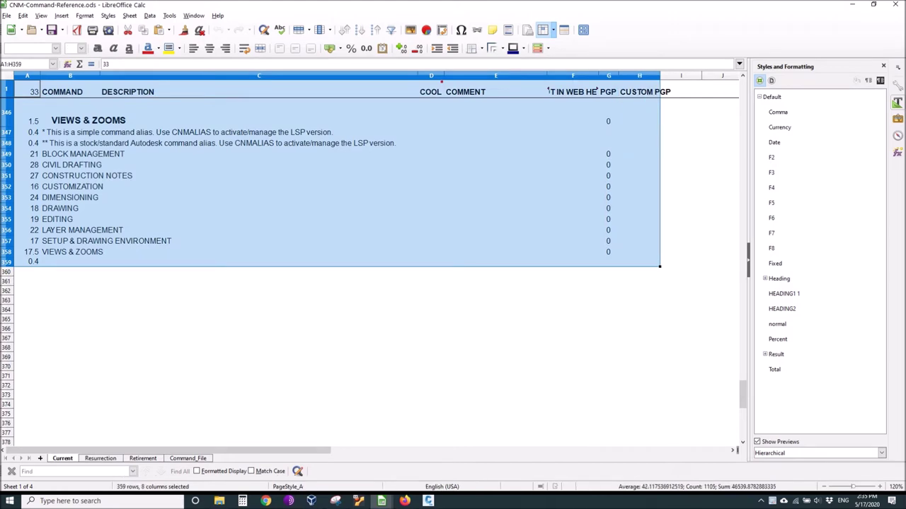
- Open the sort settings for the selected range and set the first sort key to Column A
{"action": "left_click", "coordinate": [149, 16]}
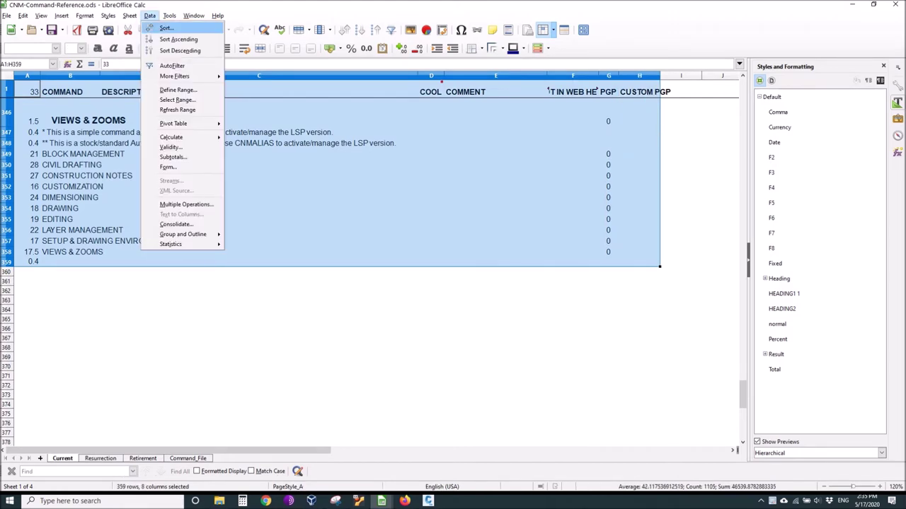
{"action": "left_click", "coordinate": [165, 28]}
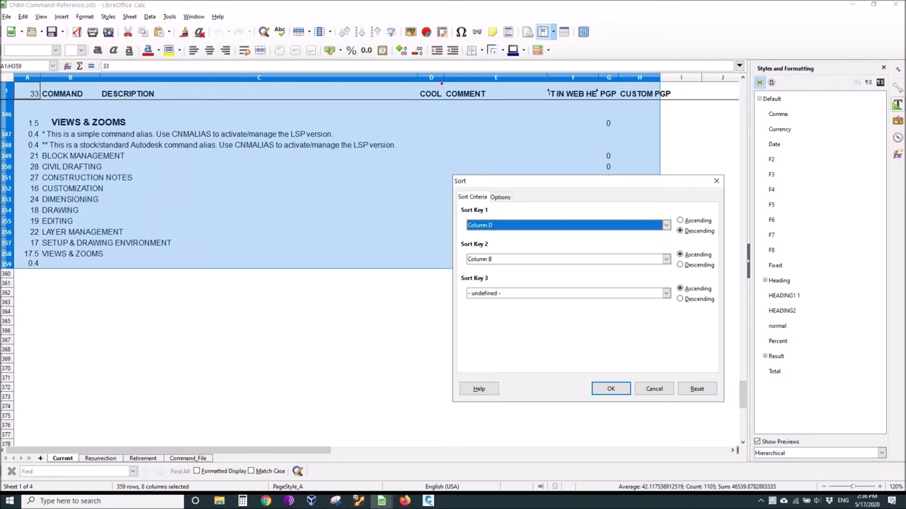
{"action": "key", "text": "alt+Down"}
{"action": "key", "text": "Up"}
{"action": "key", "text": "Up"}
{"action": "key", "text": "Up"}
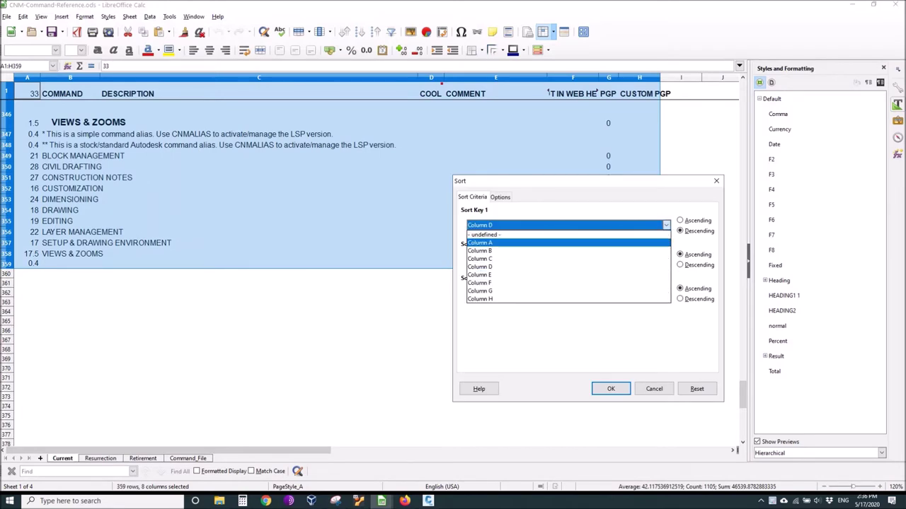
{"action": "key", "text": "Return"}
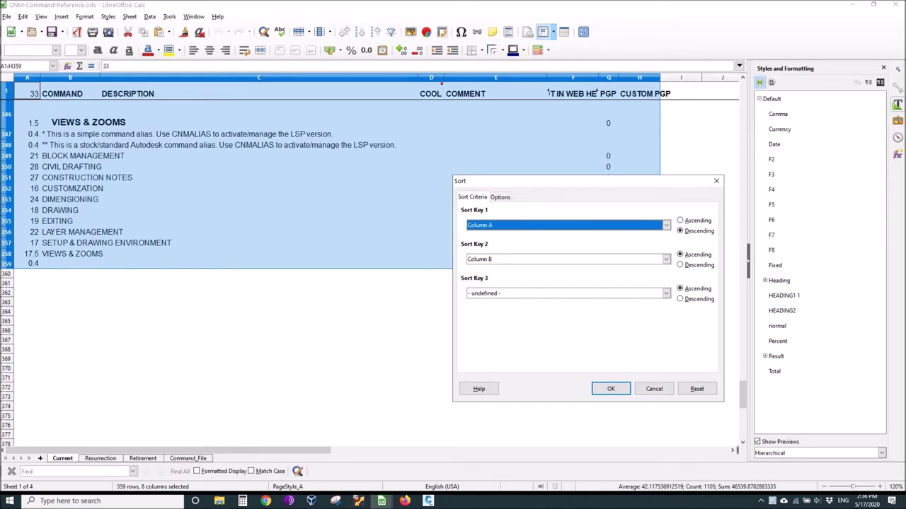
- Set the second sort key to Column D in descending order and apply the sort
{"action": "key", "text": "Tab"}
{"action": "key", "text": "Tab"}
{"action": "key", "text": "alt+Down"}
{"action": "key", "text": "Down"}
{"action": "key", "text": "Down"}
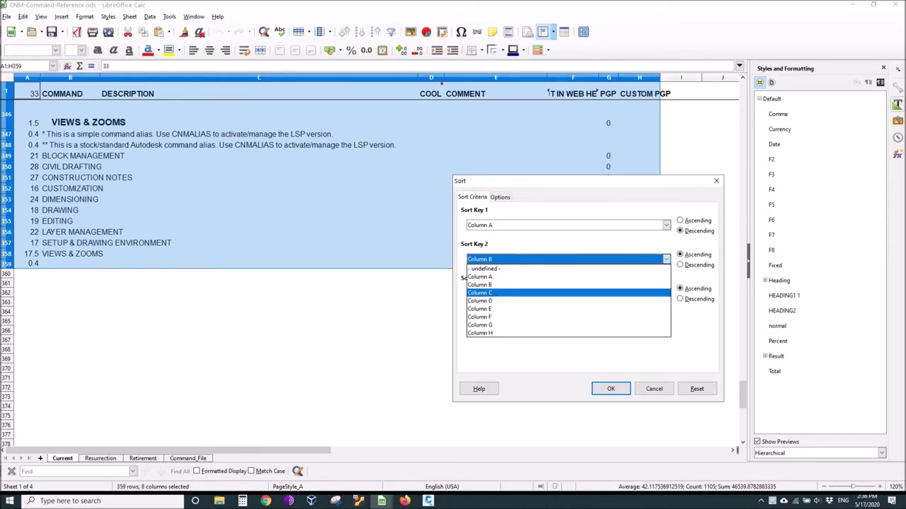
{"action": "key", "text": "Return"}
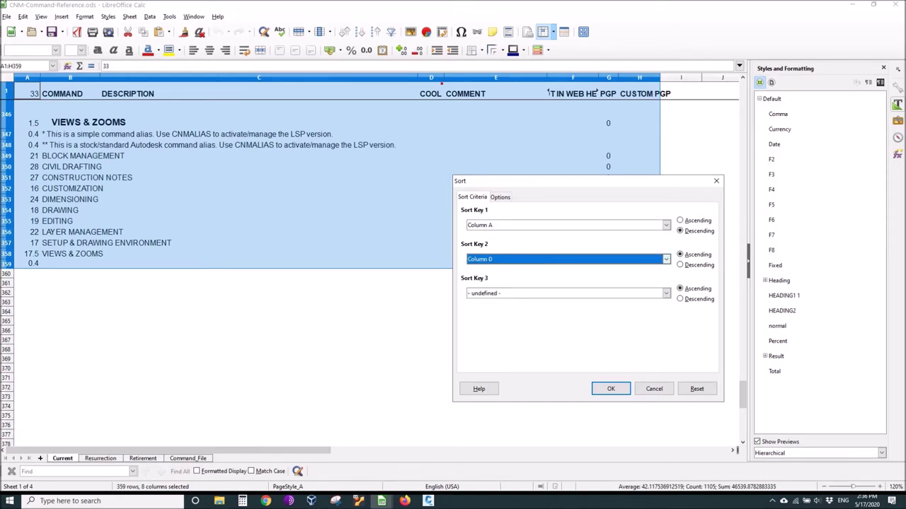
{"action": "key", "text": "Tab"}
{"action": "key", "text": "Down"}
{"action": "key", "text": "Return"}
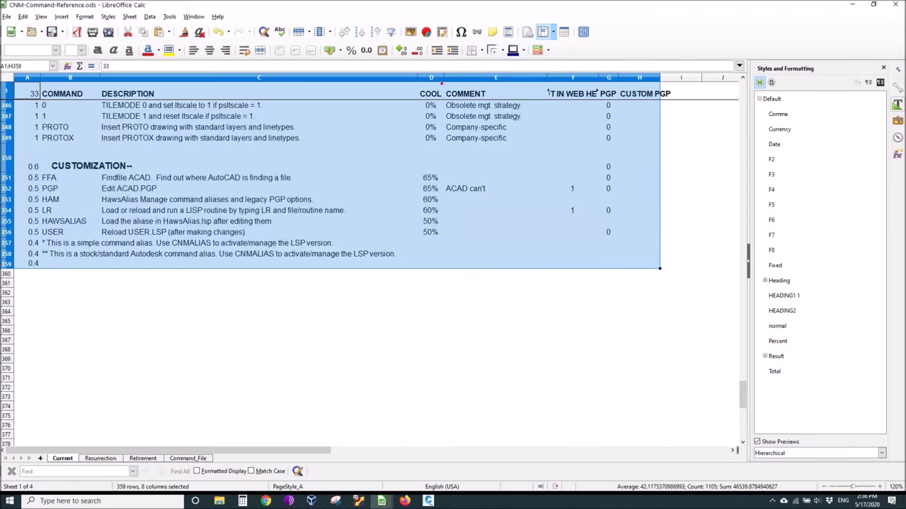
- Examine the sorted list from the command groups at its start through the layer and block management sections
{"action": "key", "text": "ctrl+Home"}
{"action": "key", "text": "Down"}
{"action": "key", "text": "Down"}
{"action": "key", "text": "Down"}
{"action": "key", "text": "Down"}
{"action": "key", "text": "Down"}
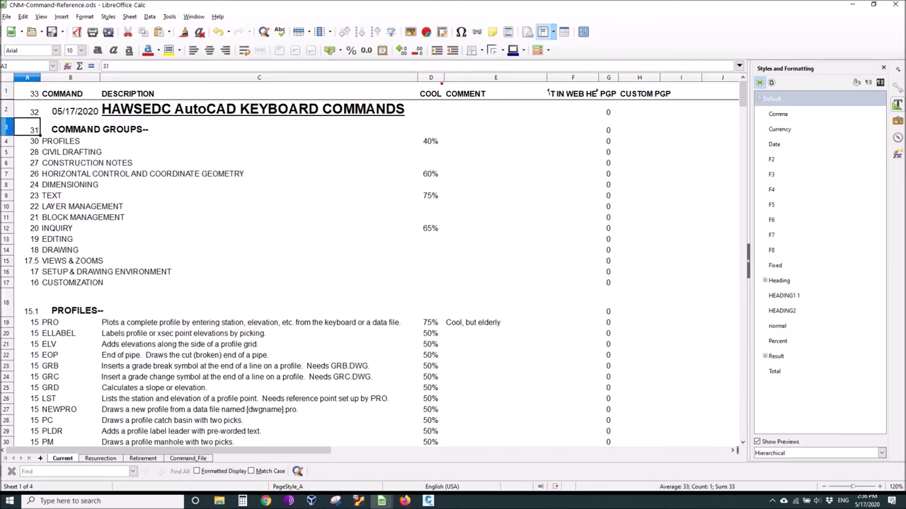
{"action": "key", "text": "Down"}
{"action": "key", "text": "Down"}
{"action": "key", "text": "Page_Down"}
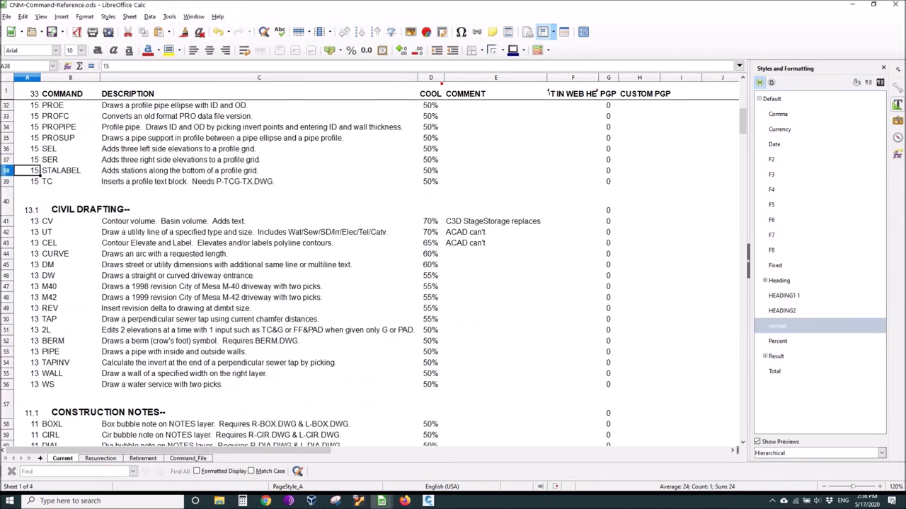
{"action": "key", "text": "Page_Down"}
{"action": "key", "text": "Page_Down"}
{"action": "key", "text": "Page_Down"}
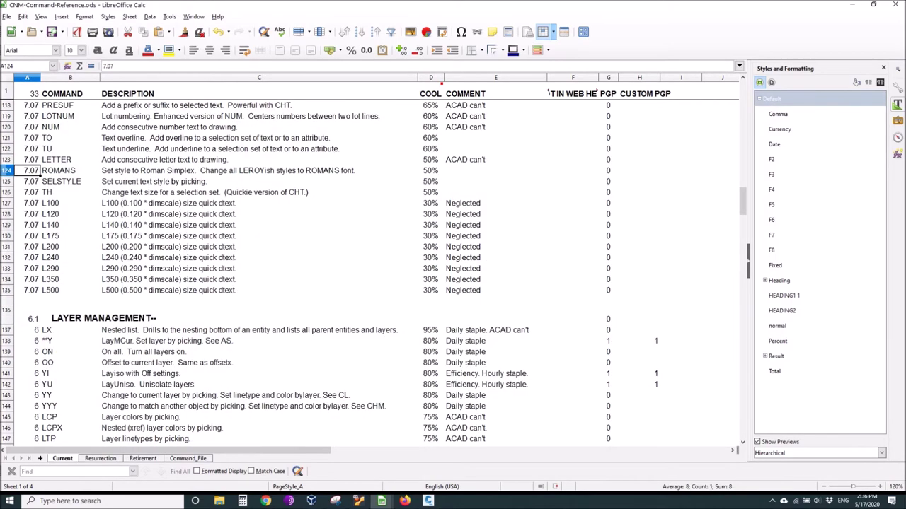
{"action": "key", "text": "Page_Up"}
{"action": "key", "text": "Page_Down"}
{"action": "key", "text": "Page_Down"}
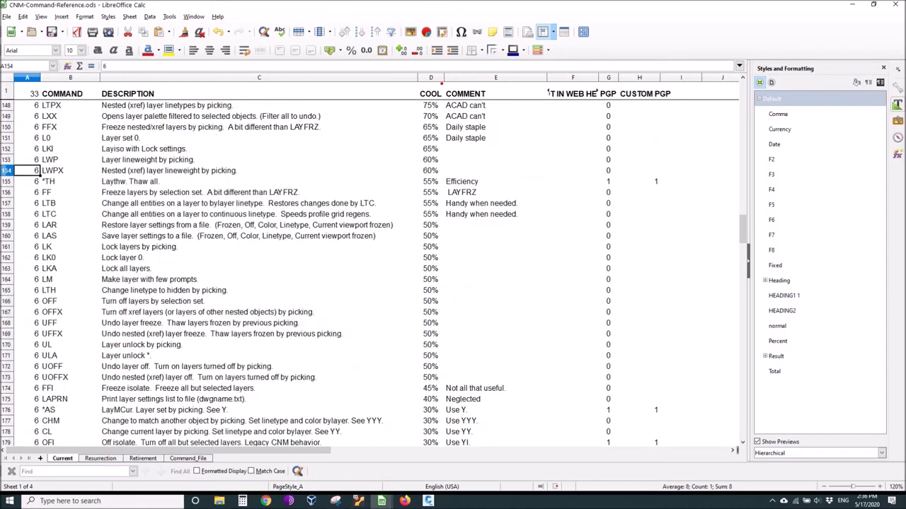
{"action": "key", "text": "Page_Down"}
{"action": "key", "text": "Page_Down"}
{"action": "key", "text": "Page_Up"}
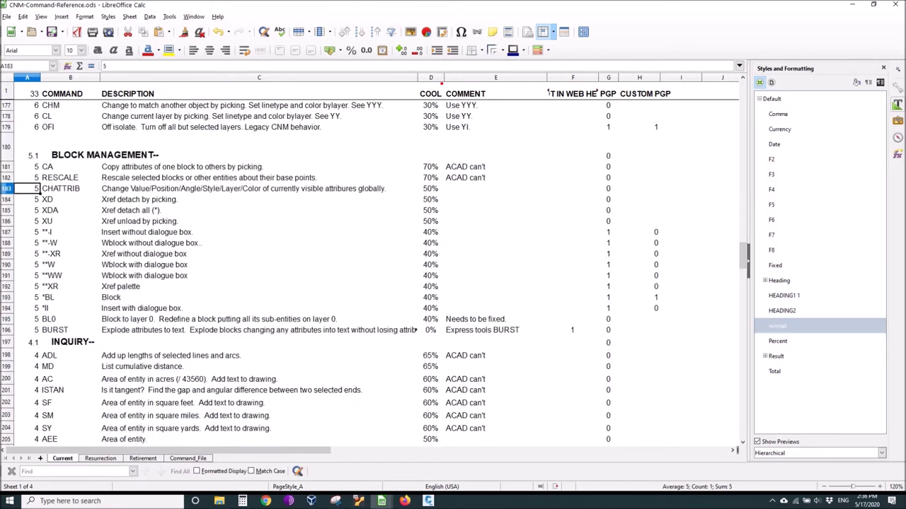
{"action": "key", "text": "Page_Up"}
{"action": "key", "text": "Page_Up"}
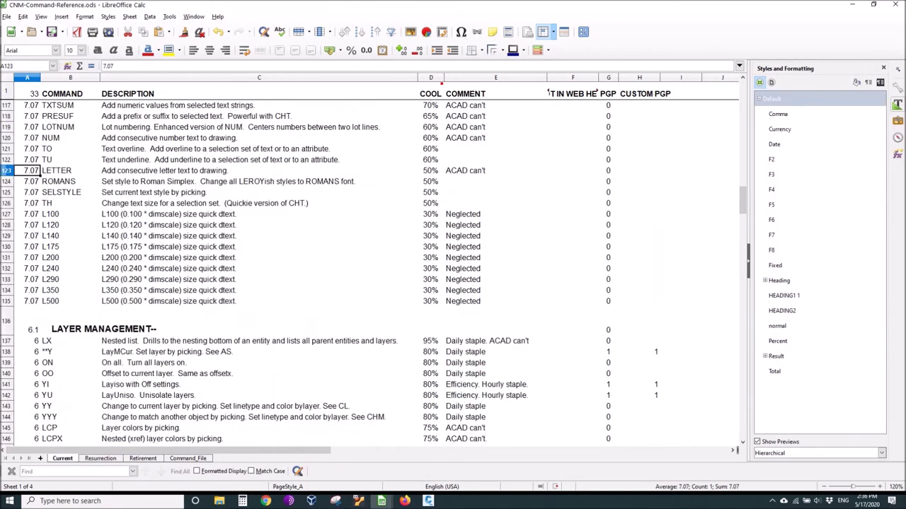
- Look through the TEXT section of the list and go to its ADD command in cell B104
{"action": "key", "text": "Page_Up"}
{"action": "key", "text": "Down"}
{"action": "key", "text": "Down"}
{"action": "key", "text": "Down"}
{"action": "key", "text": "Down"}
{"action": "key", "text": "Down"}
{"action": "key", "text": "Down"}
{"action": "key", "text": "Down"}
{"action": "key", "text": "Down"}
{"action": "key", "text": "Down"}
{"action": "key", "text": "Down"}
{"action": "key", "text": "Down"}
{"action": "key", "text": "Down"}
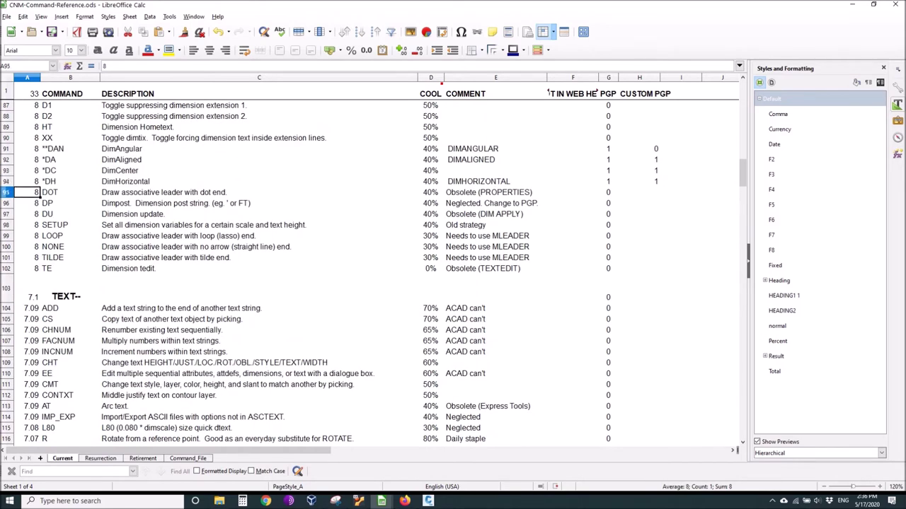
{"action": "key", "text": "Down"}
{"action": "key", "text": "Down"}
{"action": "key", "text": "Down"}
{"action": "key", "text": "Down"}
{"action": "key", "text": "Down"}
{"action": "key", "text": "Down"}
{"action": "key", "text": "Down"}
{"action": "key", "text": "Down"}
{"action": "key", "text": "Down"}
{"action": "key", "text": "Down"}
{"action": "key", "text": "Down"}
{"action": "key", "text": "Down"}
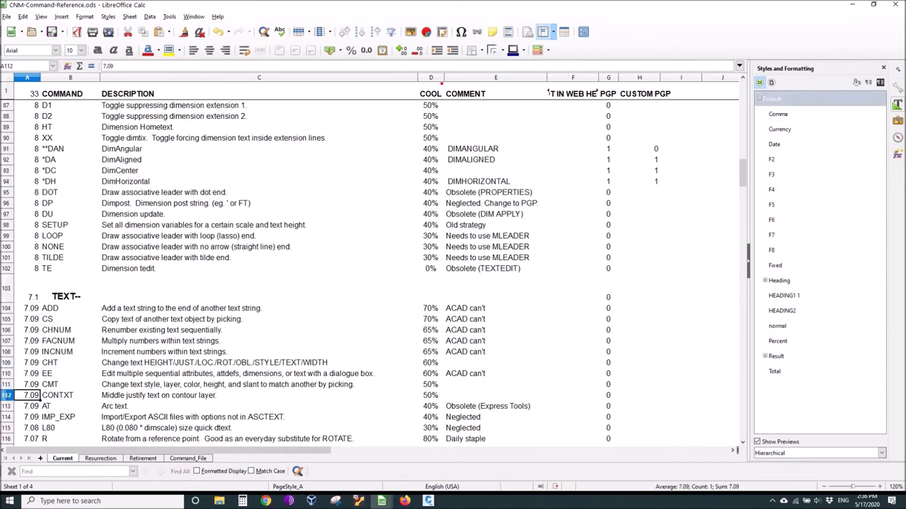
{"action": "key", "text": "Up"}
{"action": "key", "text": "Up"}
{"action": "key", "text": "Up"}
{"action": "key", "text": "Up"}
{"action": "key", "text": "Up"}
{"action": "key", "text": "Up"}
{"action": "key", "text": "Up"}
{"action": "key", "text": "Up"}
{"action": "key", "text": "Up"}
{"action": "key", "text": "Up"}
{"action": "key", "text": "Up"}
{"action": "key", "text": "Up"}
{"action": "key", "text": "Up"}
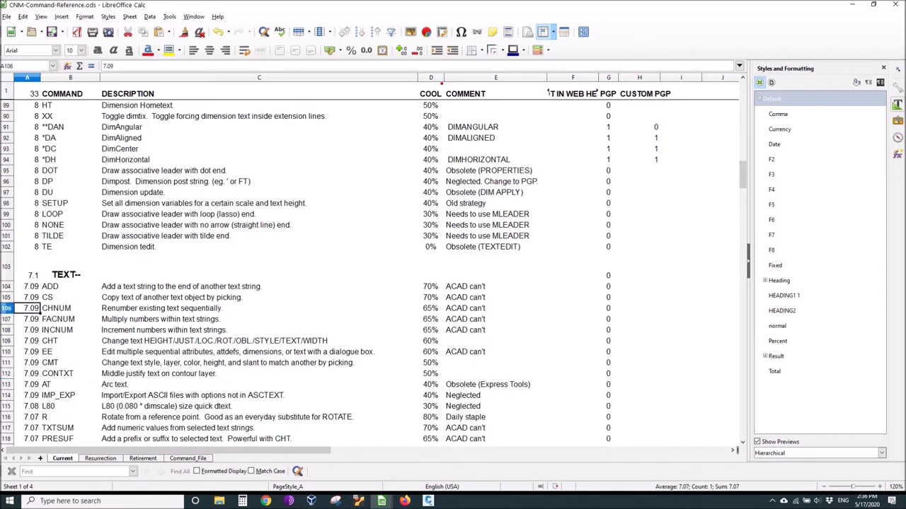
{"action": "key", "text": "Right"}
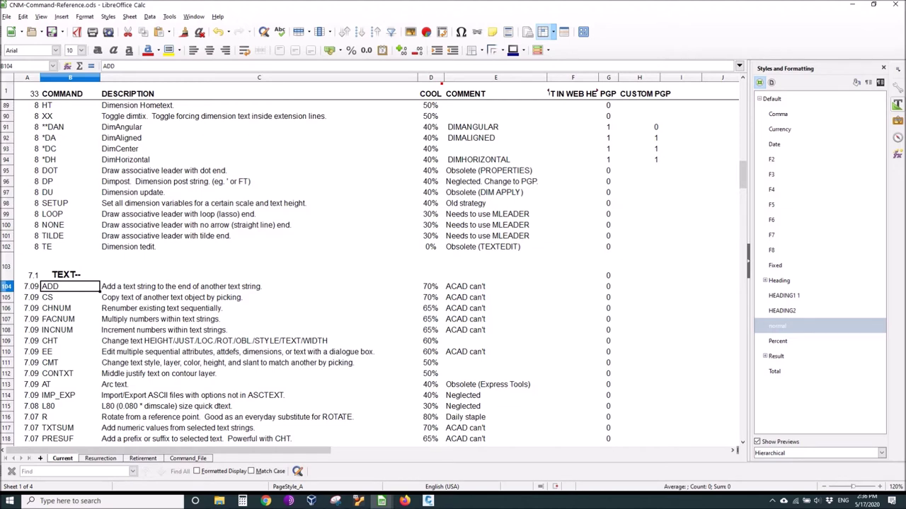
- Switch to the Civil 3D drawing containing the HELLO WORLD sample texts
{"action": "left_click", "coordinate": [428, 501]}
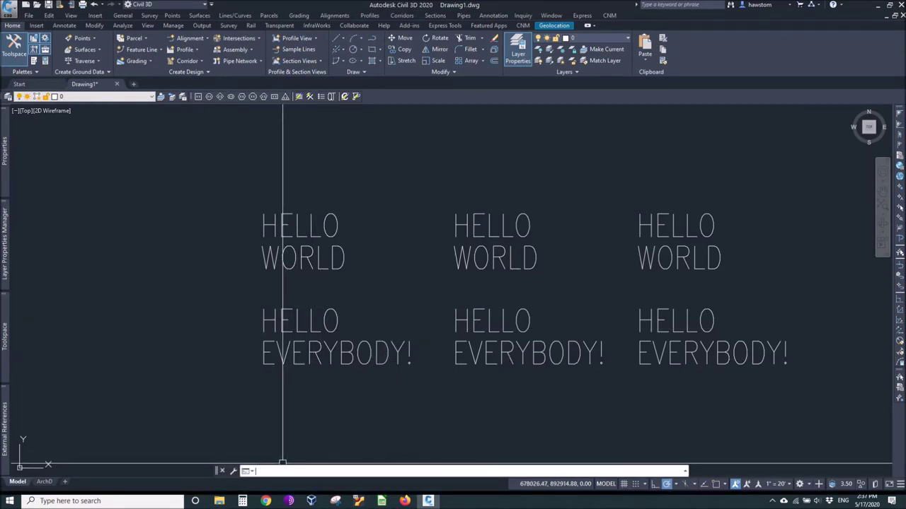
- Use the CS command to make the first two upper HELLO texts match the WORLD text below the first one
{"action": "type", "text": "cs"}
{"action": "key", "text": "Return"}
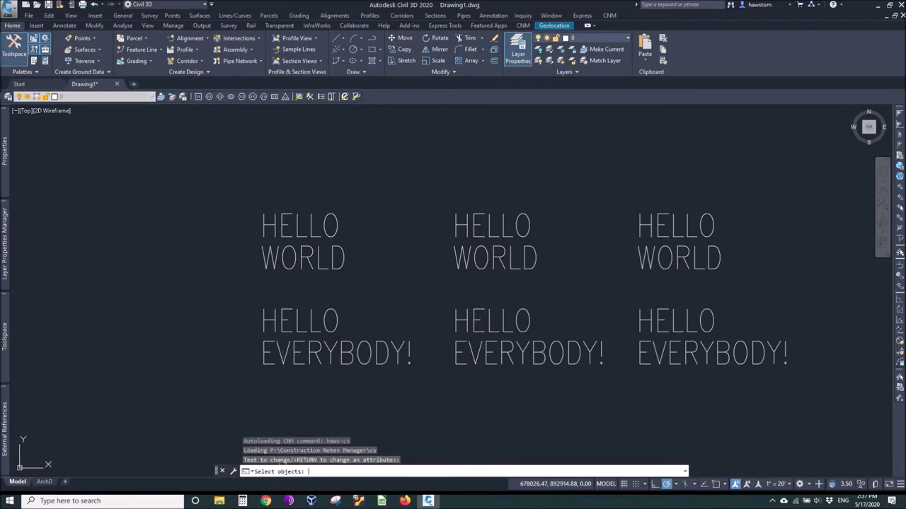
{"action": "left_click", "coordinate": [310, 231]}
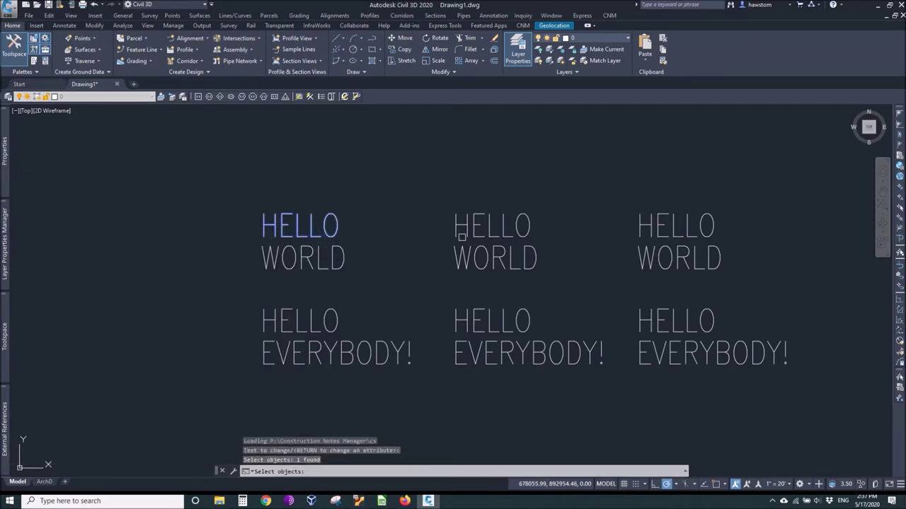
{"action": "left_click", "coordinate": [467, 227]}
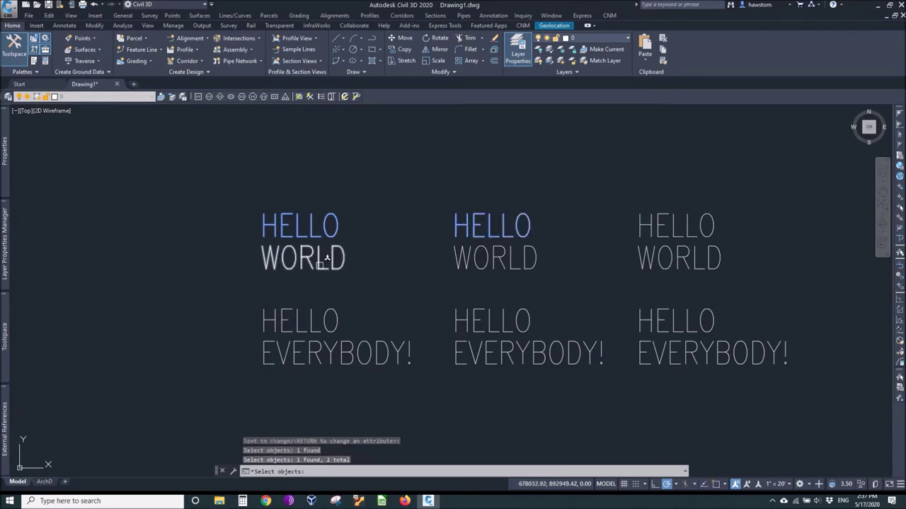
{"action": "key", "text": "Return"}
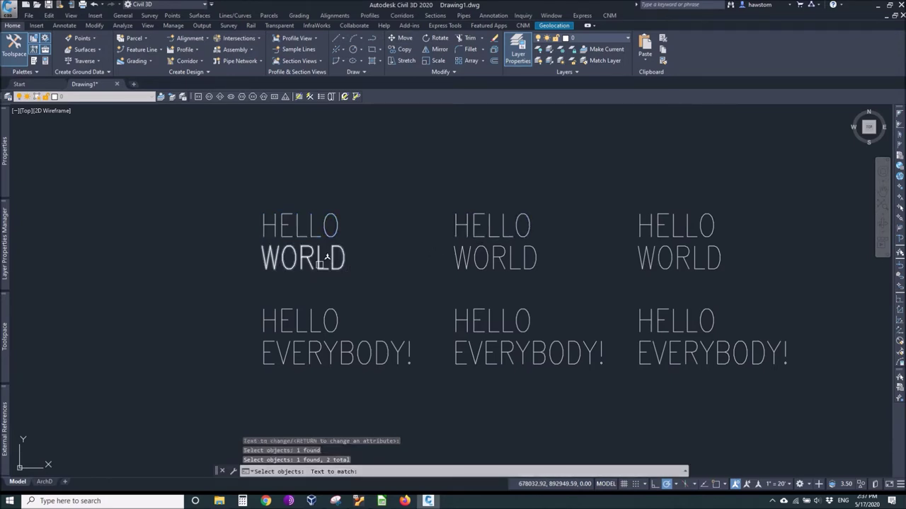
{"action": "left_click", "coordinate": [316, 268]}
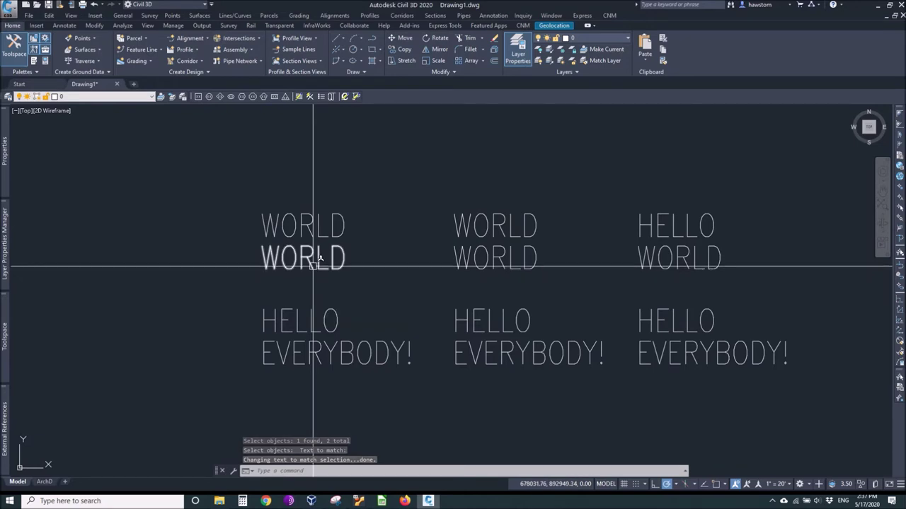
- Undo the CS change to the two HELLO texts
{"action": "type", "text": "u"}
{"action": "key", "text": "Return"}
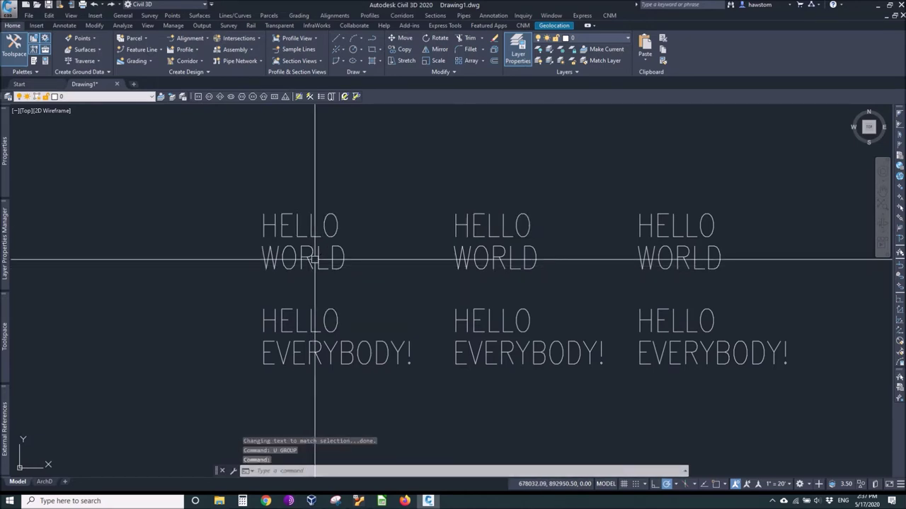
- Use the ADD command to append the first column's WORLD text to the first two upper HELLO texts
{"action": "type", "text": "add"}
{"action": "key", "text": "Return"}
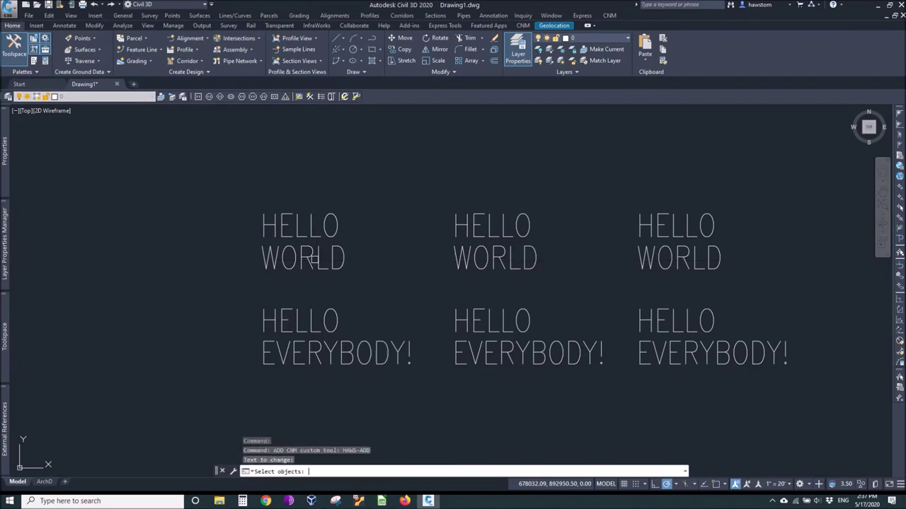
{"action": "left_click", "coordinate": [561, 227]}
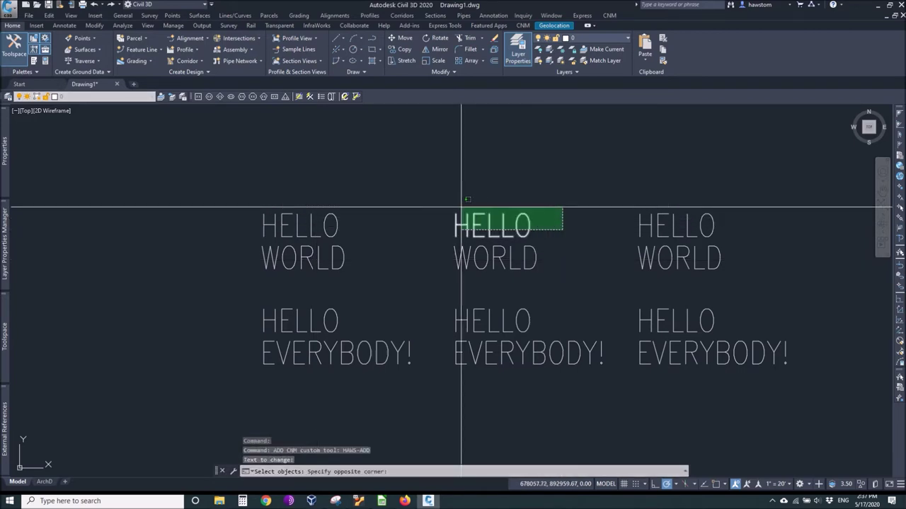
{"action": "left_click", "coordinate": [267, 221]}
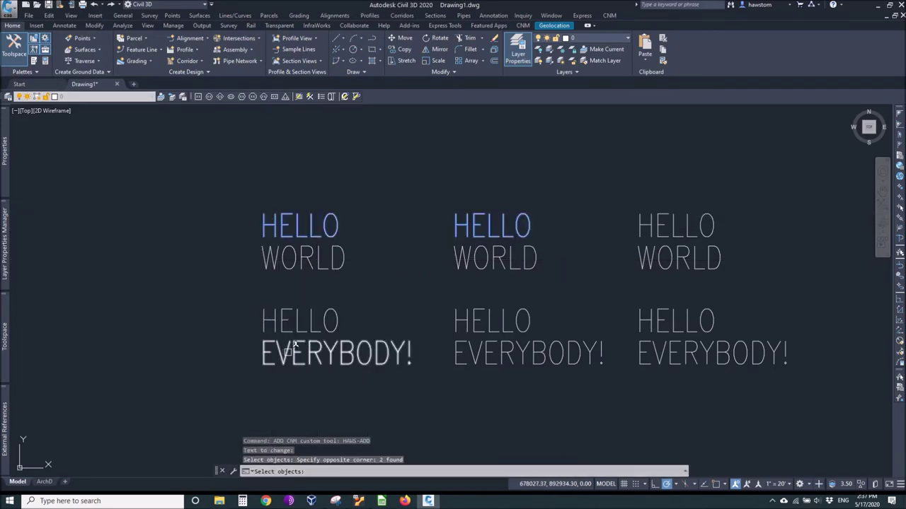
{"action": "key", "text": "Return"}
{"action": "left_click", "coordinate": [310, 259]}
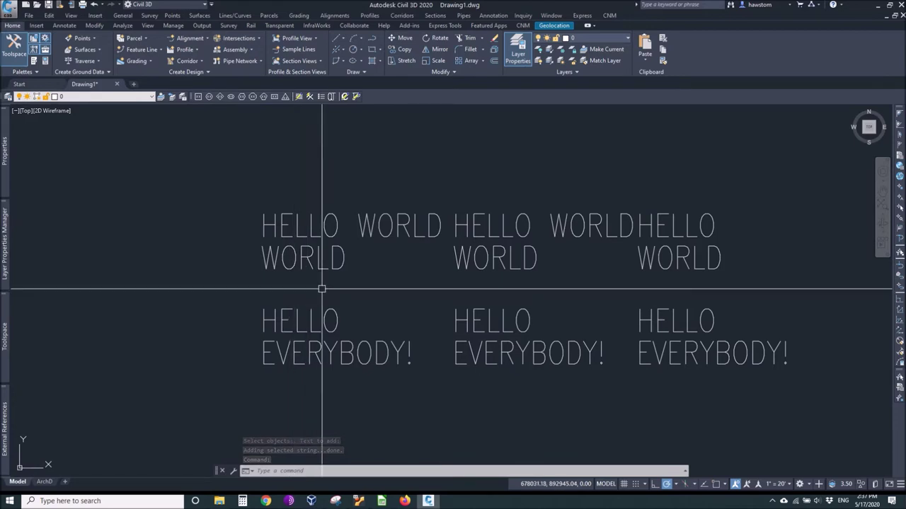
- Use the ADD command to append the third column's EVERYBODY! text to the upper HELLO in that column
{"action": "type", "text": "add"}
{"action": "key", "text": "Return"}
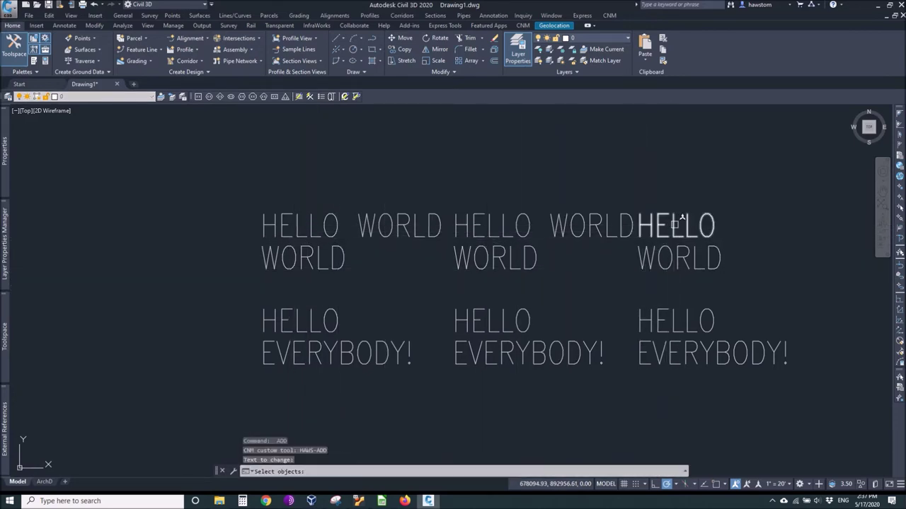
{"action": "left_click", "coordinate": [676, 225]}
{"action": "key", "text": "Return"}
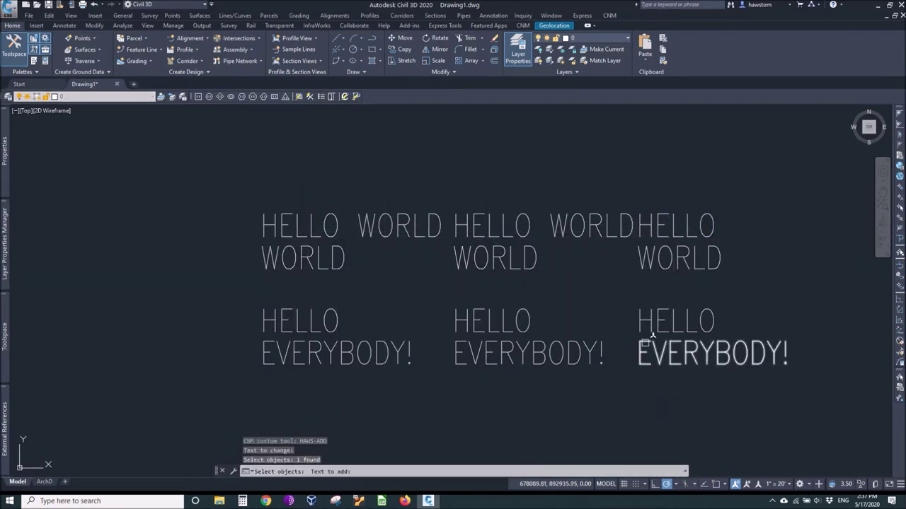
{"action": "left_click", "coordinate": [649, 341]}
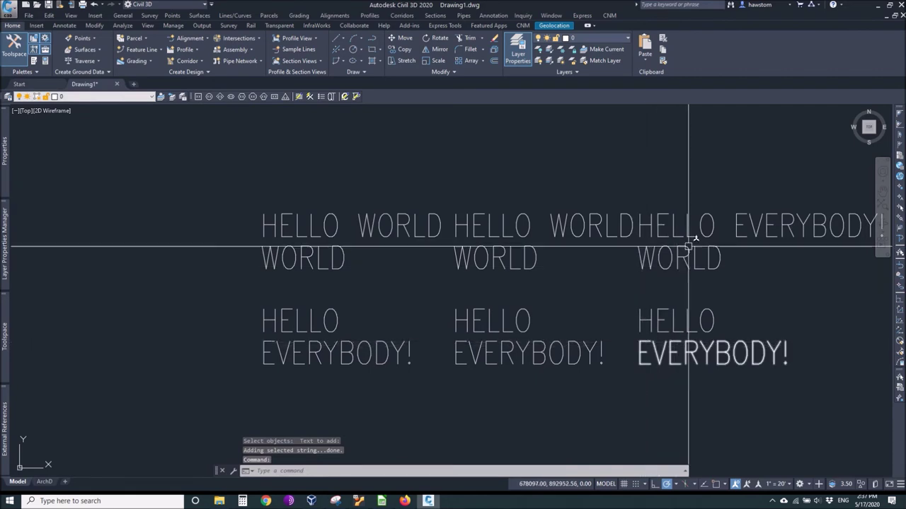
- Undo both ADD operations and the copy that produced the third column of texts
{"action": "type", "text": "u"}
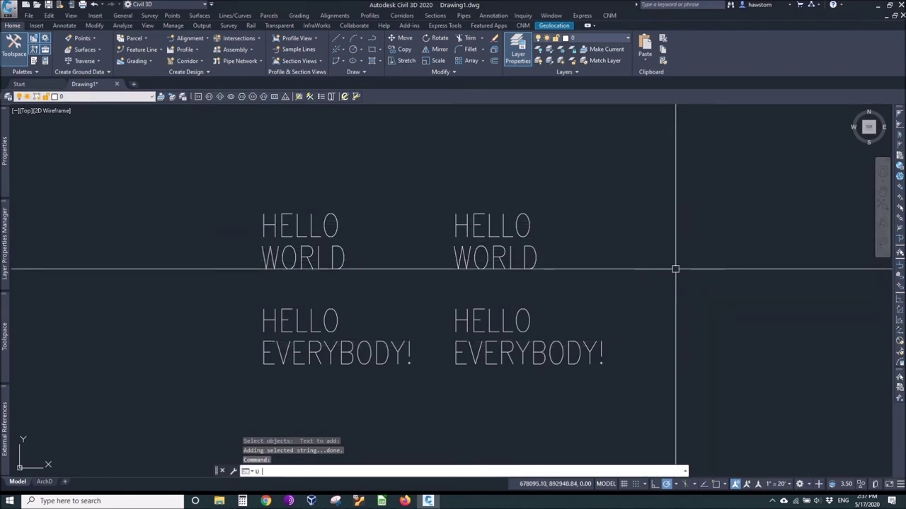
{"action": "key", "text": "Return"}
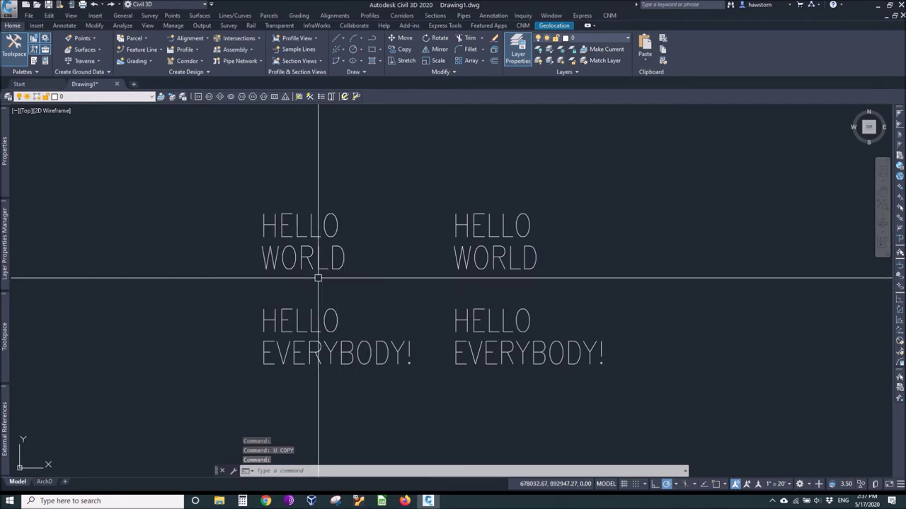
- Use the ADD command to append the first column's WORLD text to the upper HELLO in that column
{"action": "type", "text": "add"}
{"action": "key", "text": "Return"}
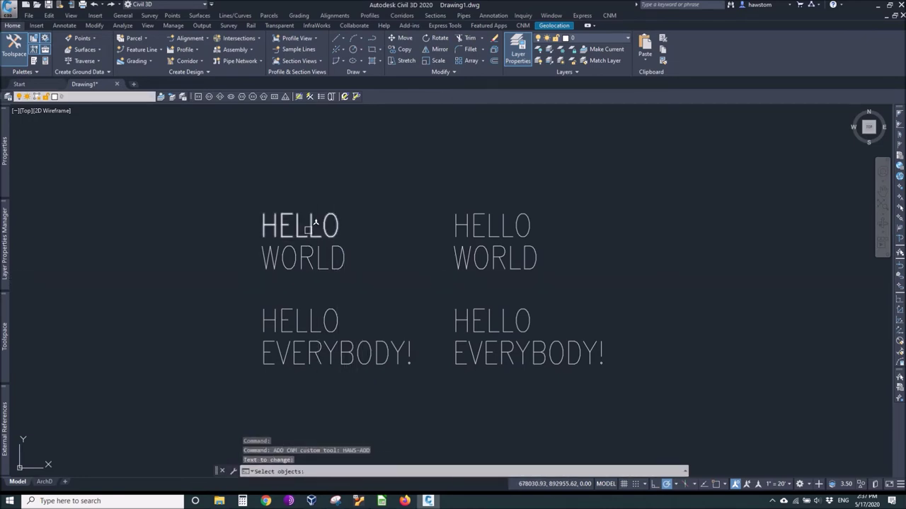
{"action": "left_click", "coordinate": [310, 226]}
{"action": "key", "text": "Return"}
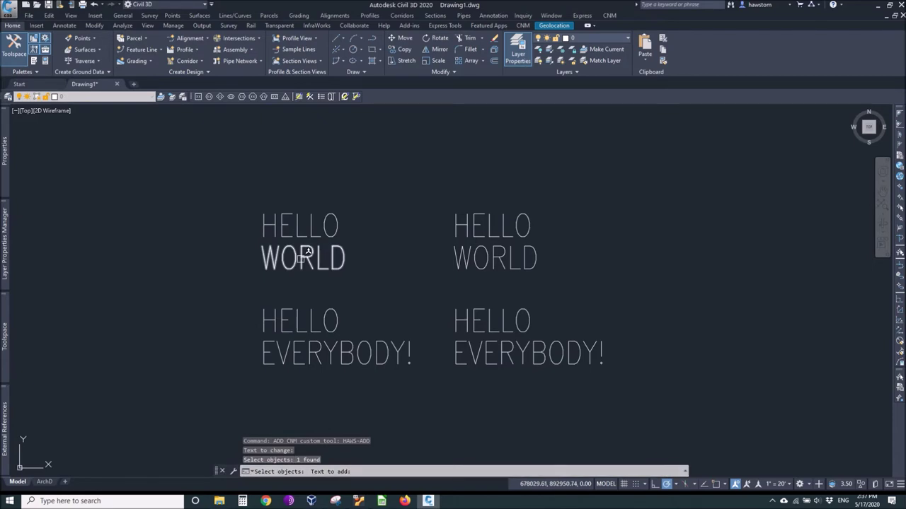
{"action": "left_click", "coordinate": [300, 251]}
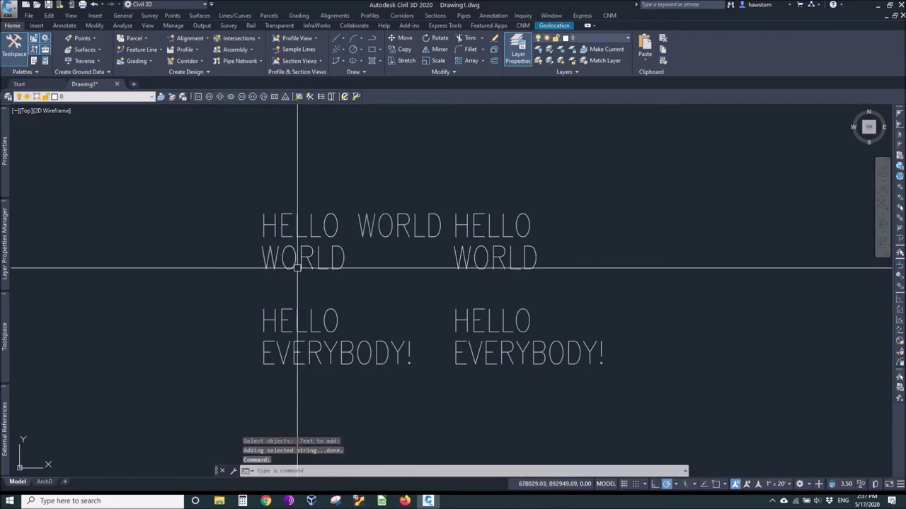
- Use the ADD command to append the first column's EVERYBODY! text to both lower HELLO texts
{"action": "key", "text": "Return"}
{"action": "left_click", "coordinate": [304, 315]}
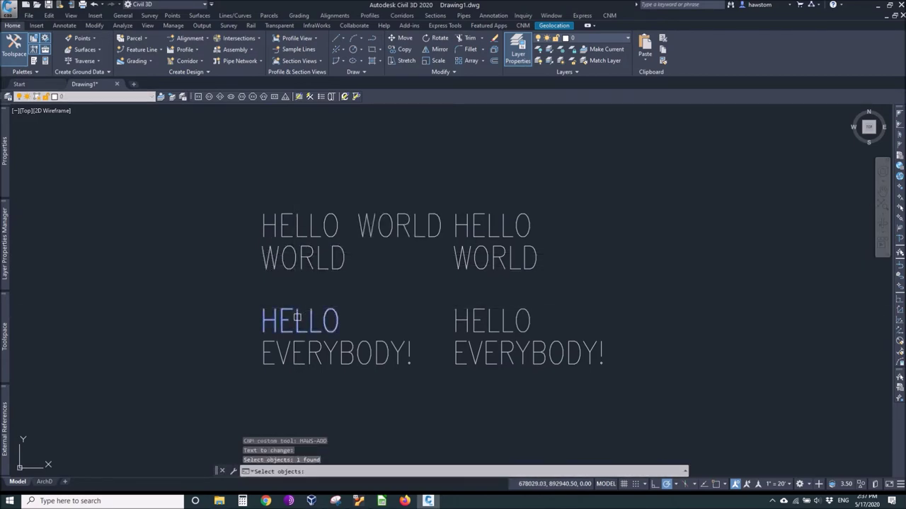
{"action": "left_click", "coordinate": [449, 320]}
{"action": "key", "text": "Return"}
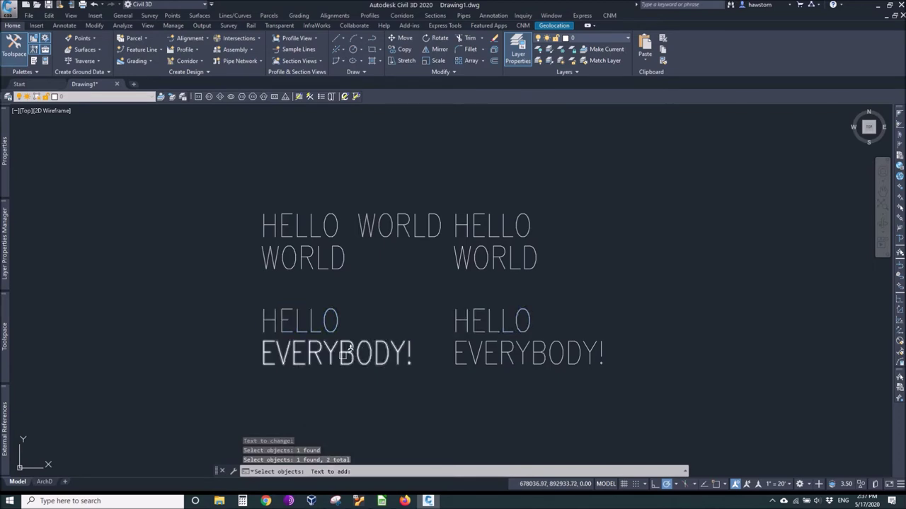
{"action": "left_click", "coordinate": [341, 353]}
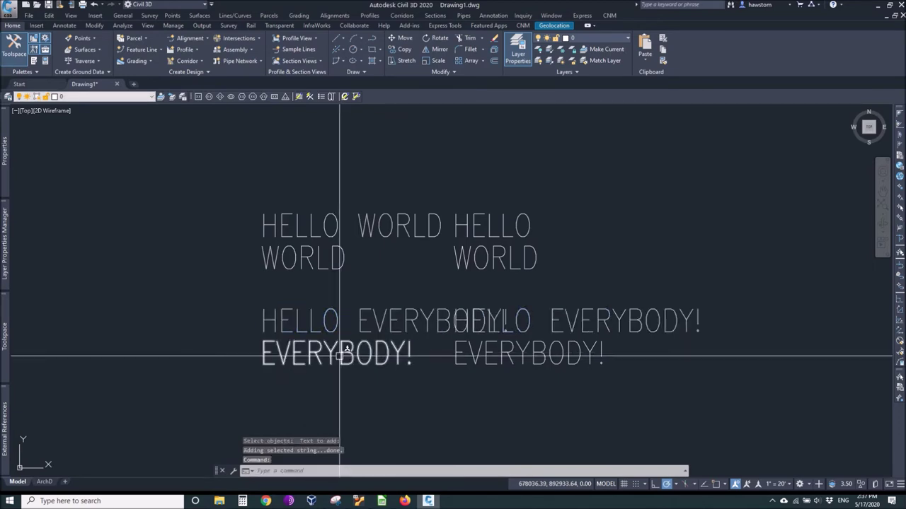
- Undo both ADD operations and the copy that produced the second column of texts
{"action": "type", "text": "u"}
{"action": "key", "text": "Return"}
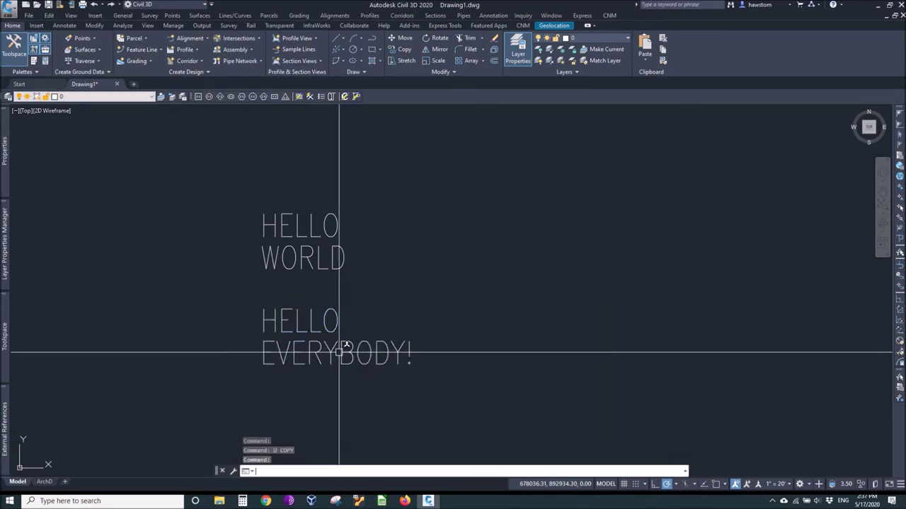
- Switch to the CNM-Command-Reference spreadsheet, review the TEXT and BLOCK MANAGEMENT commands, and return to Civil 3D
{"action": "mouse_move", "coordinate": [382, 501]}
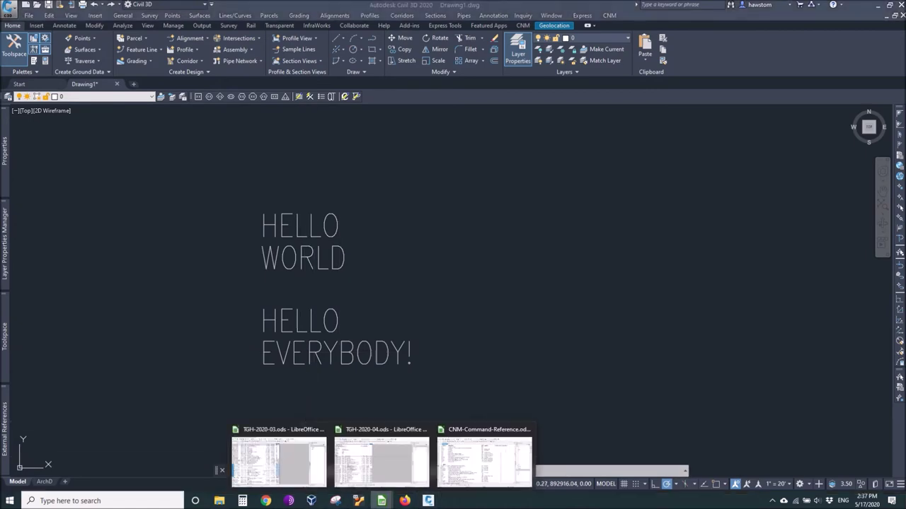
{"action": "left_click", "coordinate": [484, 461]}
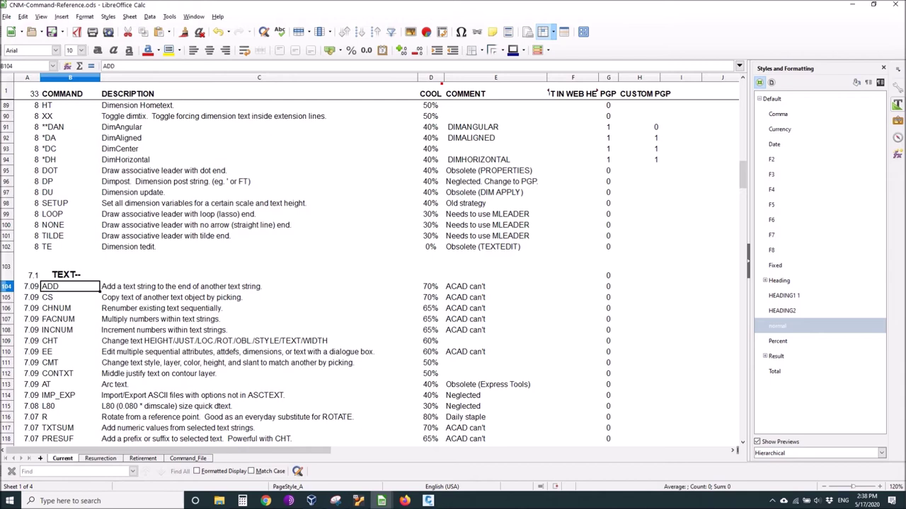
{"action": "left_click", "coordinate": [56, 297]}
{"action": "scroll", "coordinate": [373, 273], "scroll_direction": "down", "scroll_amount": 1}
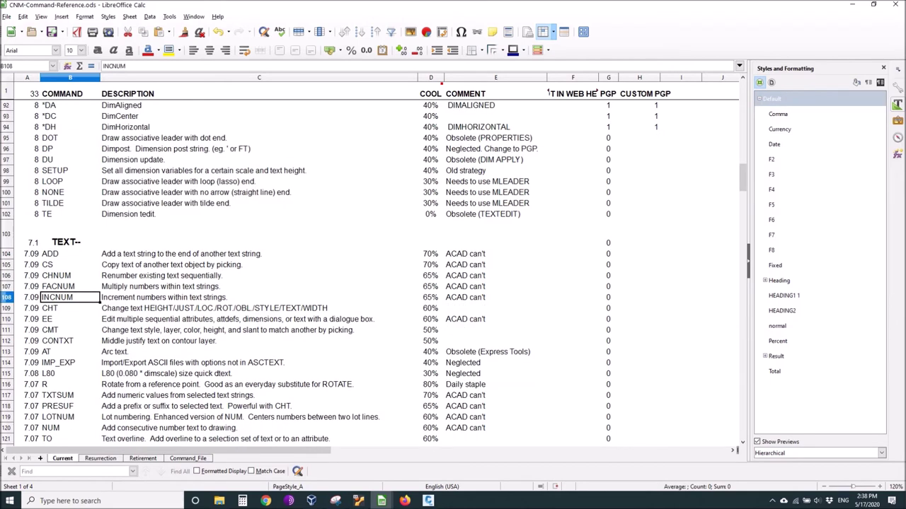
{"action": "left_click_drag", "start_coordinate": [743, 177], "coordinate": [743, 263]}
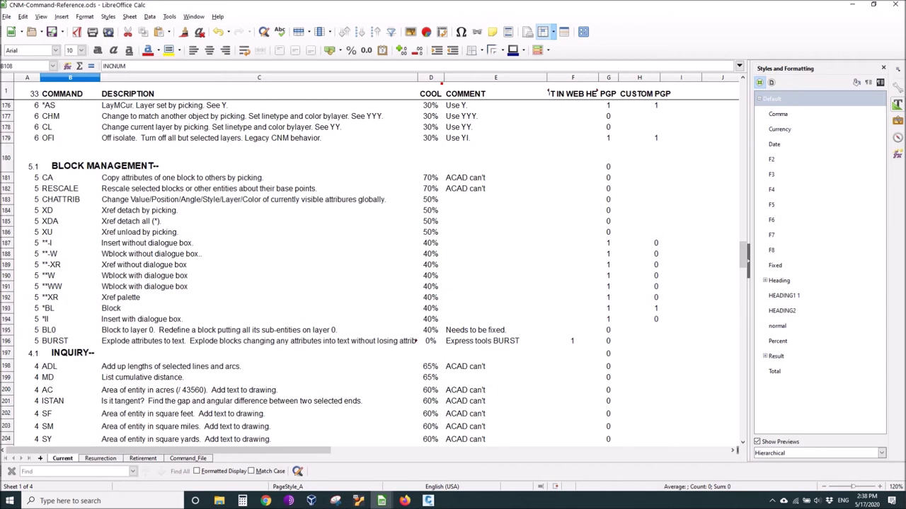
{"action": "mouse_move", "coordinate": [427, 501]}
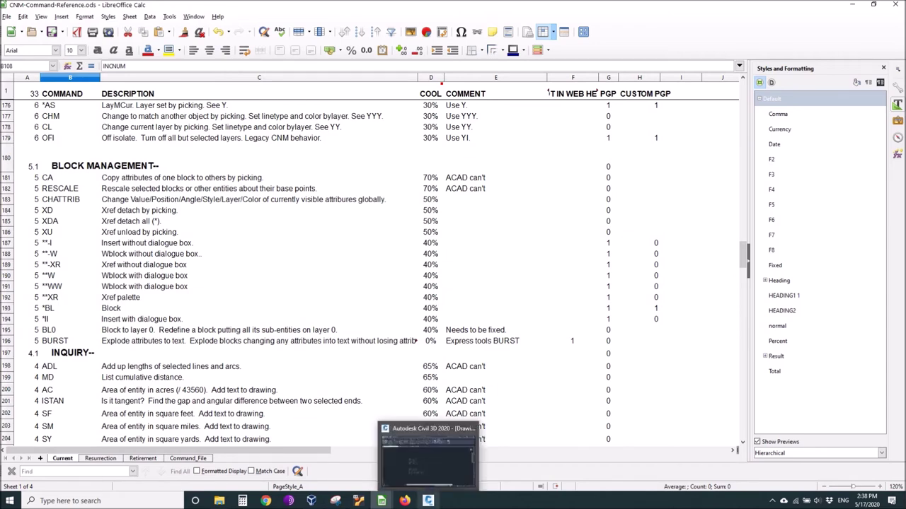
{"action": "left_click", "coordinate": [427, 501]}
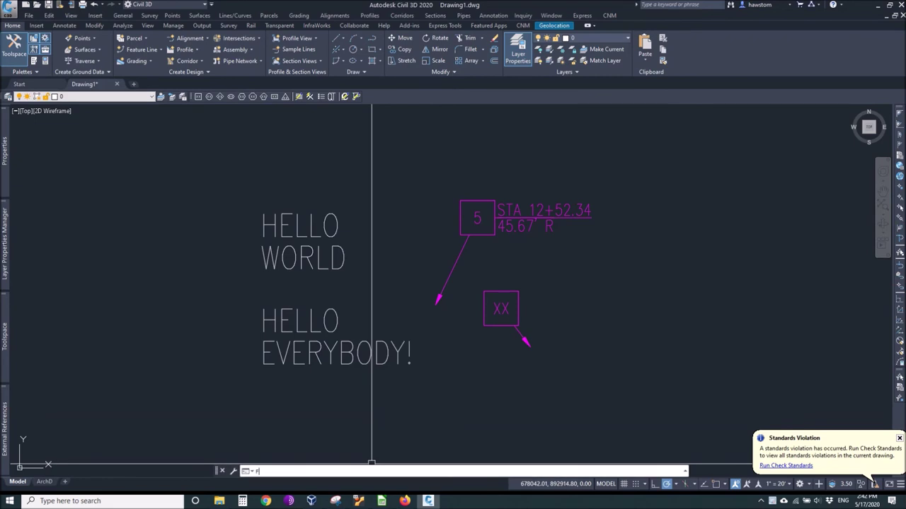
- Use the CA command to copy the attributes of the note 5 bubble block to the XX bubble block
{"action": "type", "text": "ca"}
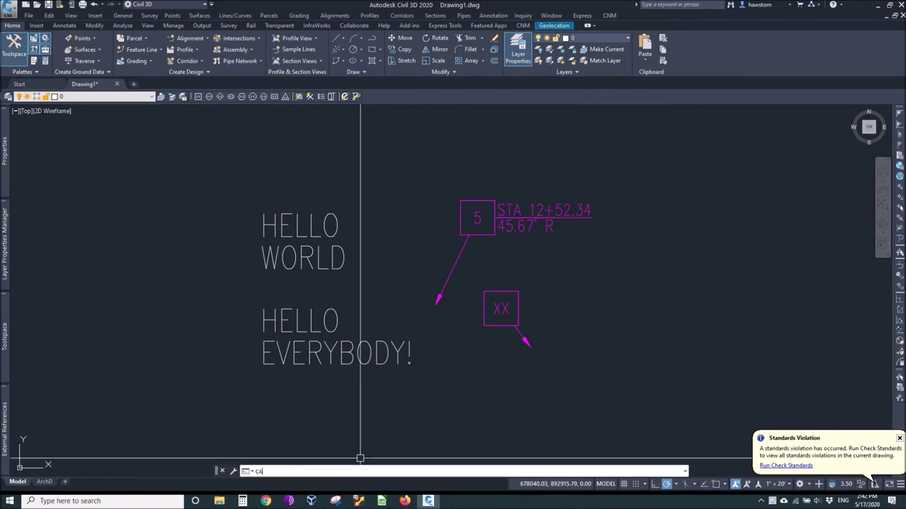
{"action": "key", "text": "Return"}
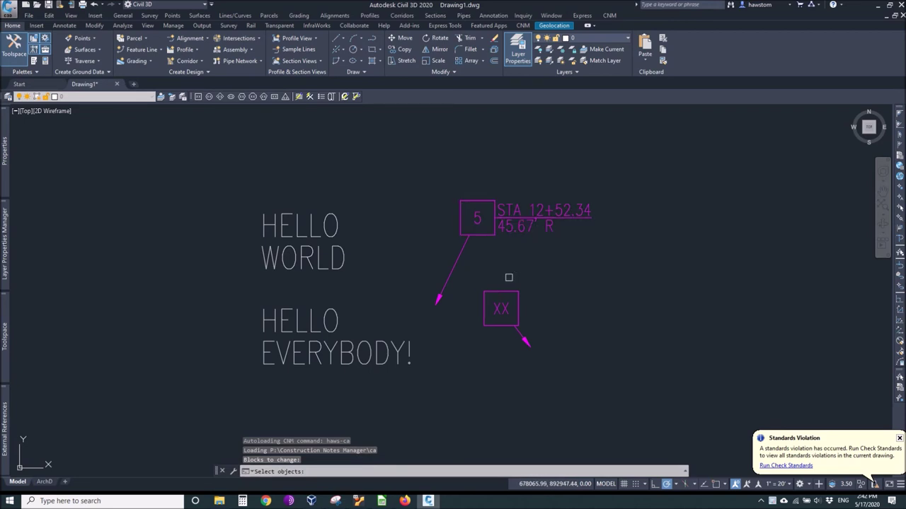
{"action": "left_click", "coordinate": [507, 305]}
{"action": "key", "text": "Return"}
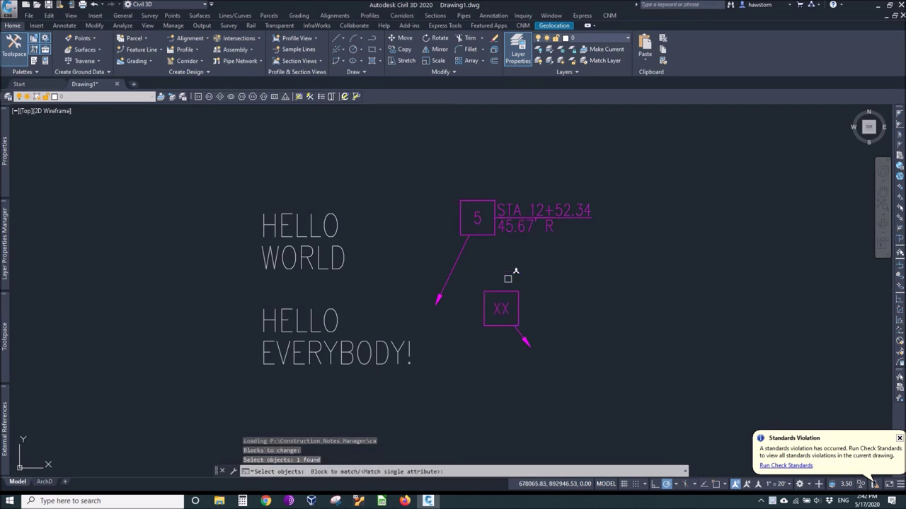
{"action": "left_click", "coordinate": [520, 225]}
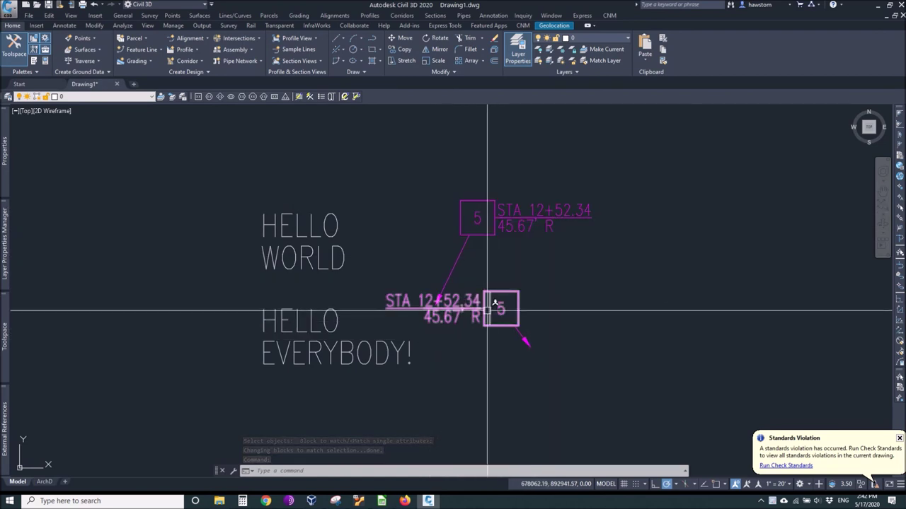
- Undo the attribute copy and the XX bubble's insertion, and redo the bubble's insertion
{"action": "type", "text": "u"}
{"action": "key", "text": "Return"}
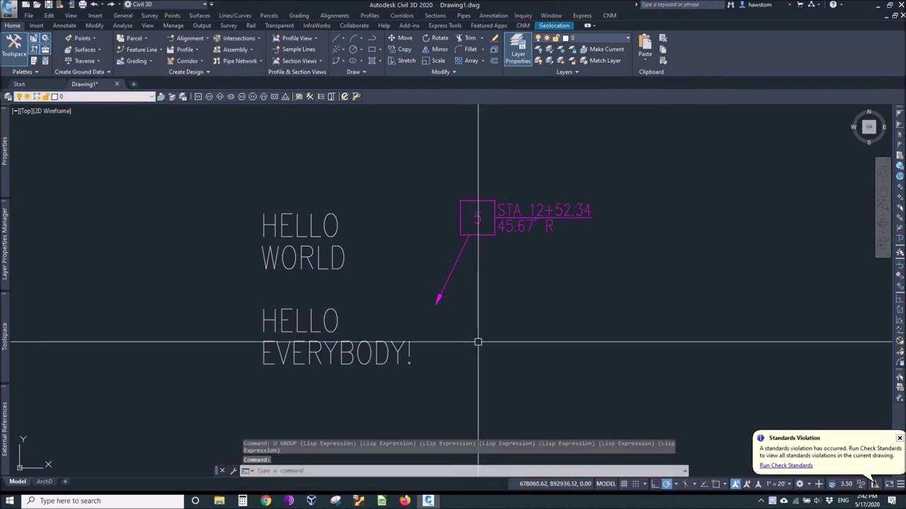
{"action": "type", "text": "R"}
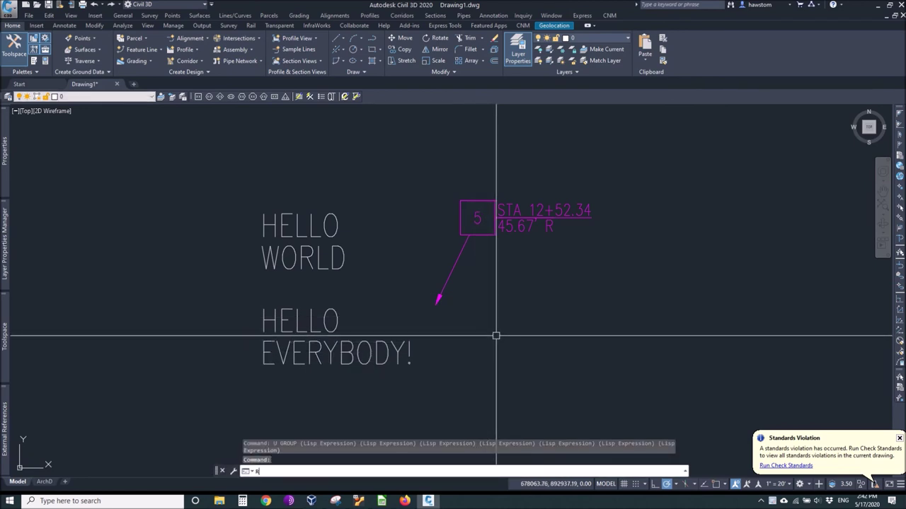
{"action": "type", "text": "EDO"}
{"action": "key", "text": "Return"}
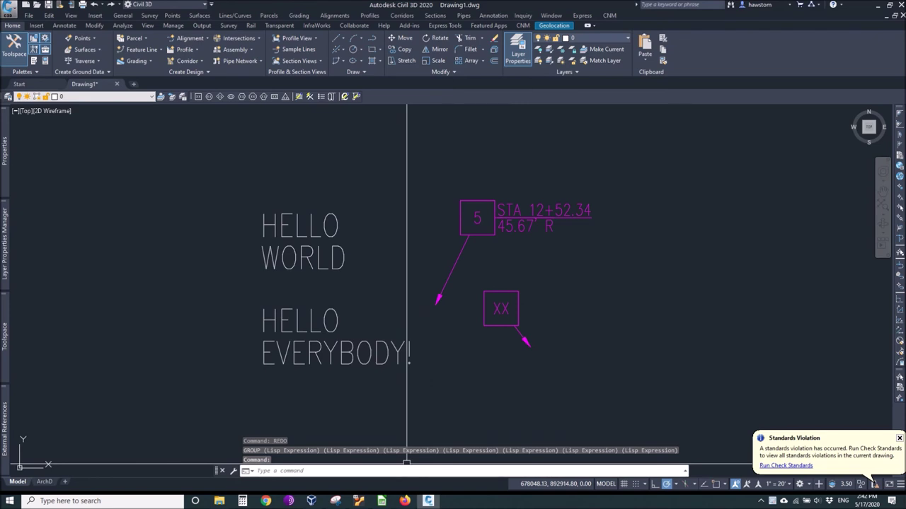
- Use the RESCALE command to scale the note 5 and XX bubble blocks about point code 10 by a factor of 2
{"action": "type", "text": "RES"}
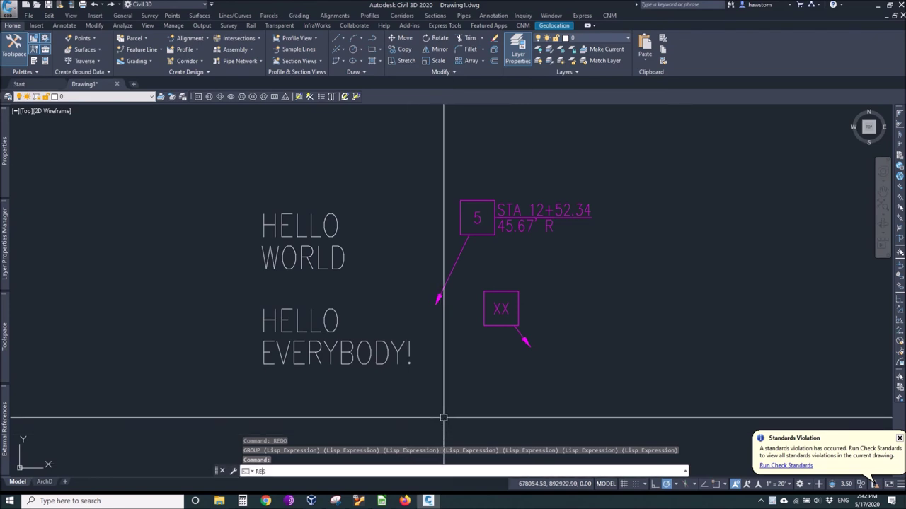
{"action": "type", "text": "CALE"}
{"action": "key", "text": "Return"}
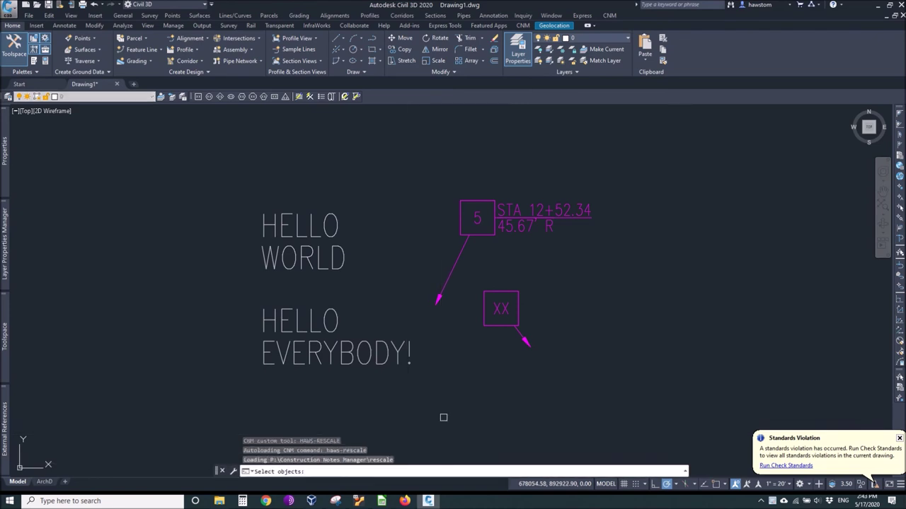
{"action": "left_click", "coordinate": [581, 352]}
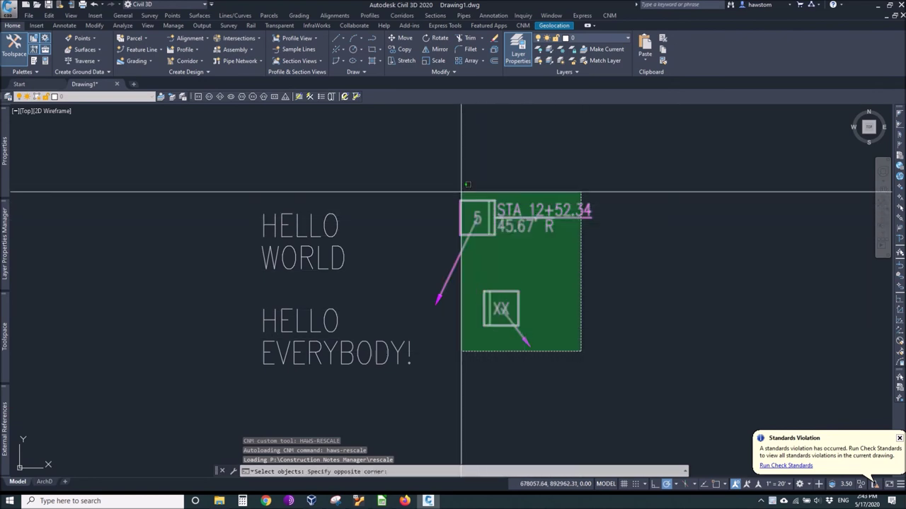
{"action": "left_click", "coordinate": [461, 191]}
{"action": "key", "text": "Return"}
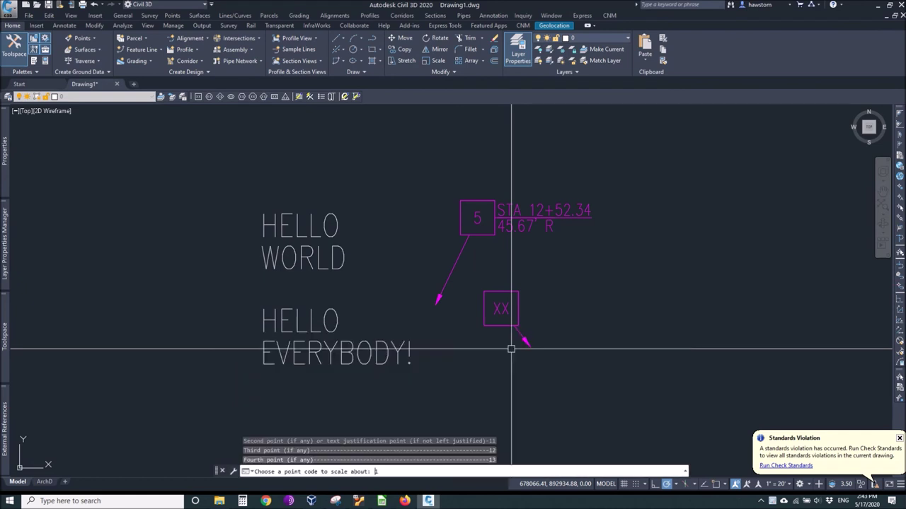
{"action": "type", "text": "10"}
{"action": "key", "text": "Return"}
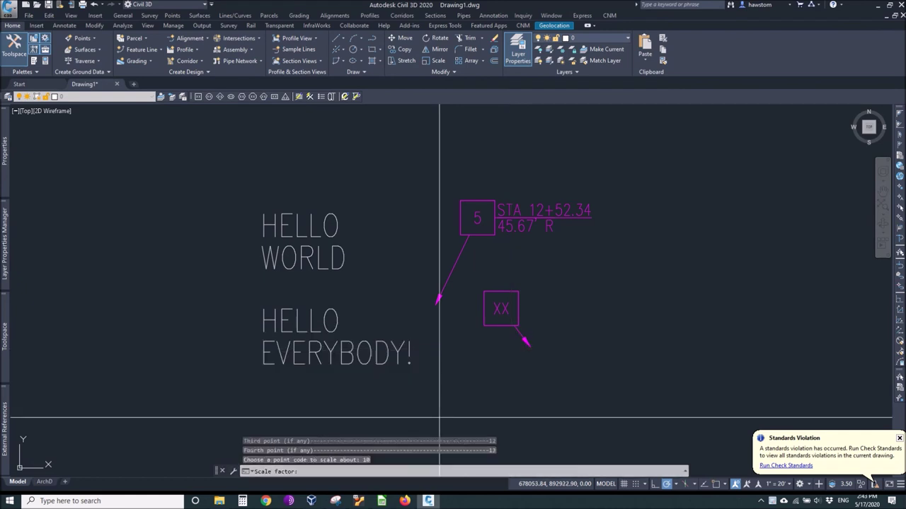
{"action": "type", "text": "2"}
{"action": "key", "text": "Return"}
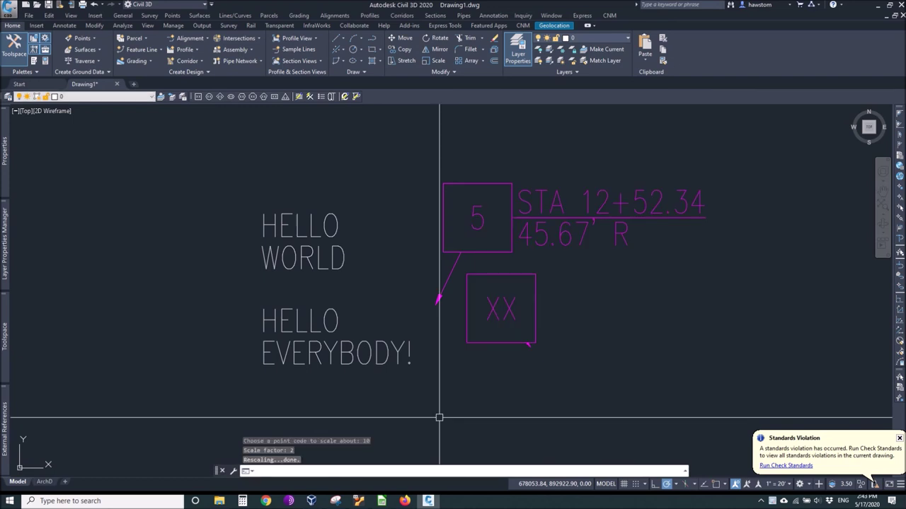
- Rescale the four HELLO, WORLD and EVERYBODY! texts about point code 10 by a factor of .5
{"action": "key", "text": "Return"}
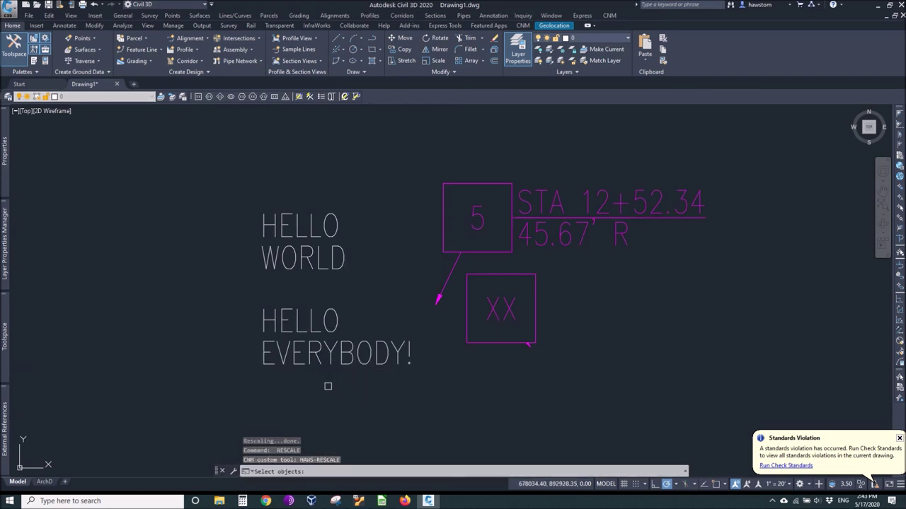
{"action": "left_click", "coordinate": [325, 385]}
{"action": "left_click", "coordinate": [268, 221]}
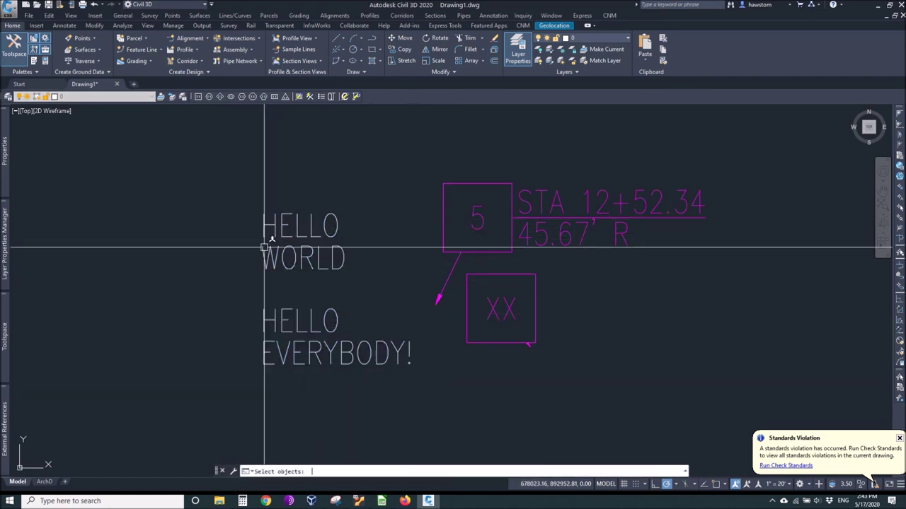
{"action": "key", "text": "Return"}
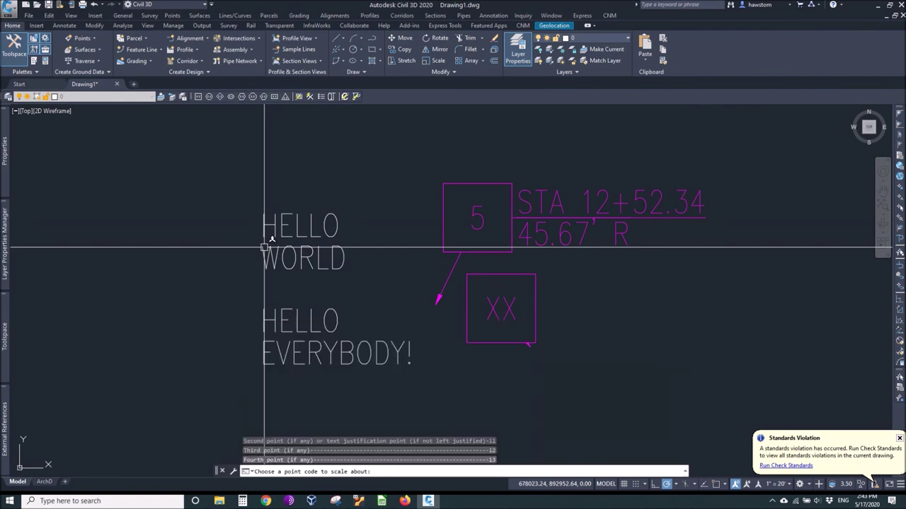
{"action": "key", "text": "Return"}
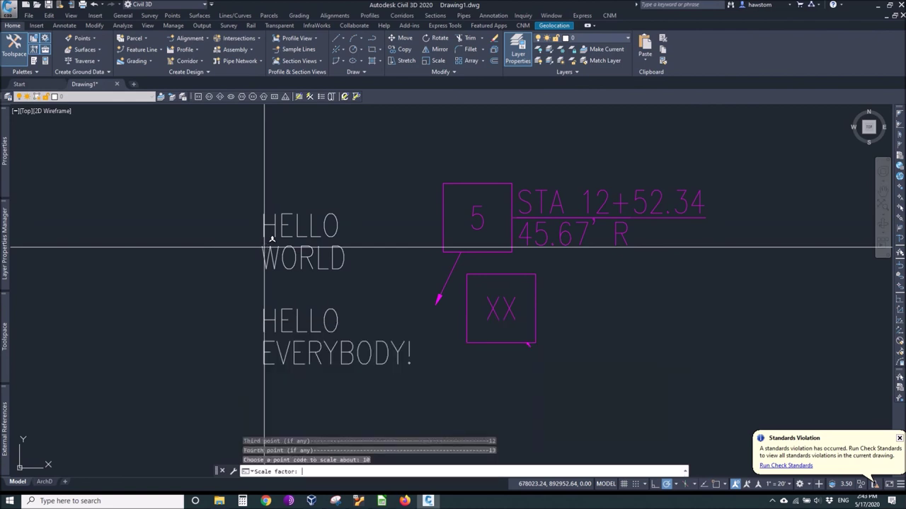
{"action": "type", "text": ".5"}
{"action": "key", "text": "Return"}
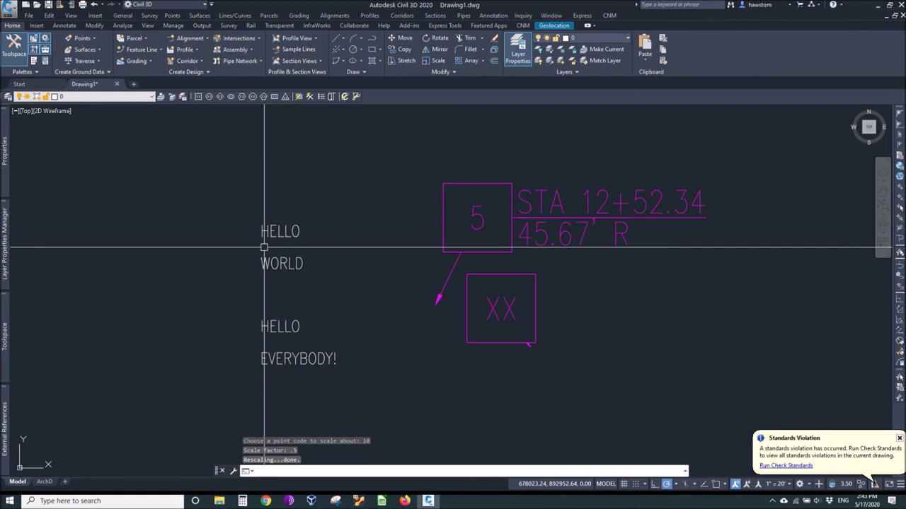